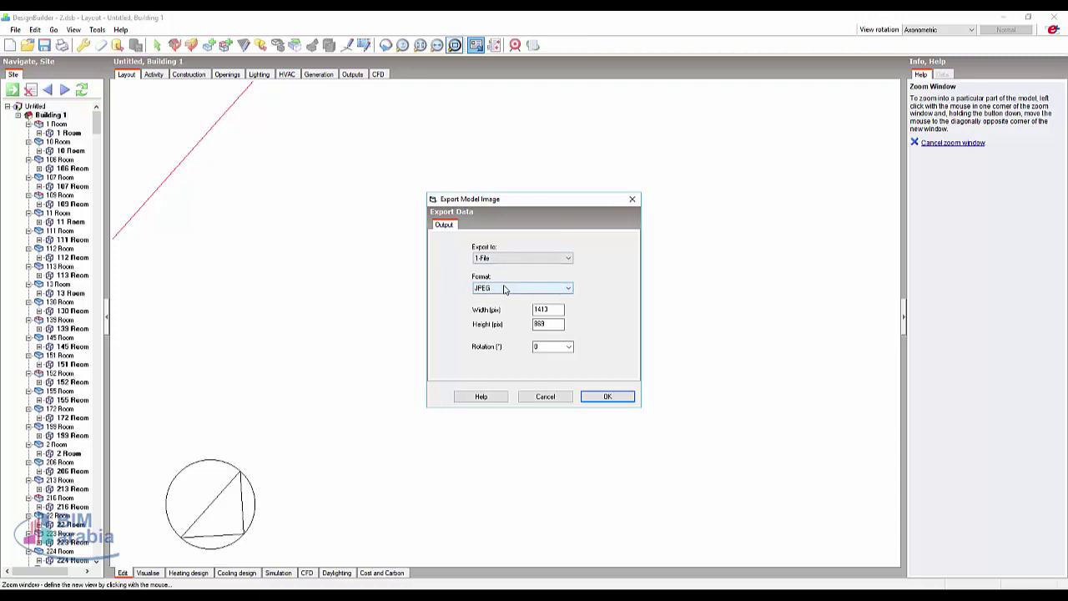
Step: Set the model image export format to TIFF and check its pixel size and rotation settings
left_click(503, 288)
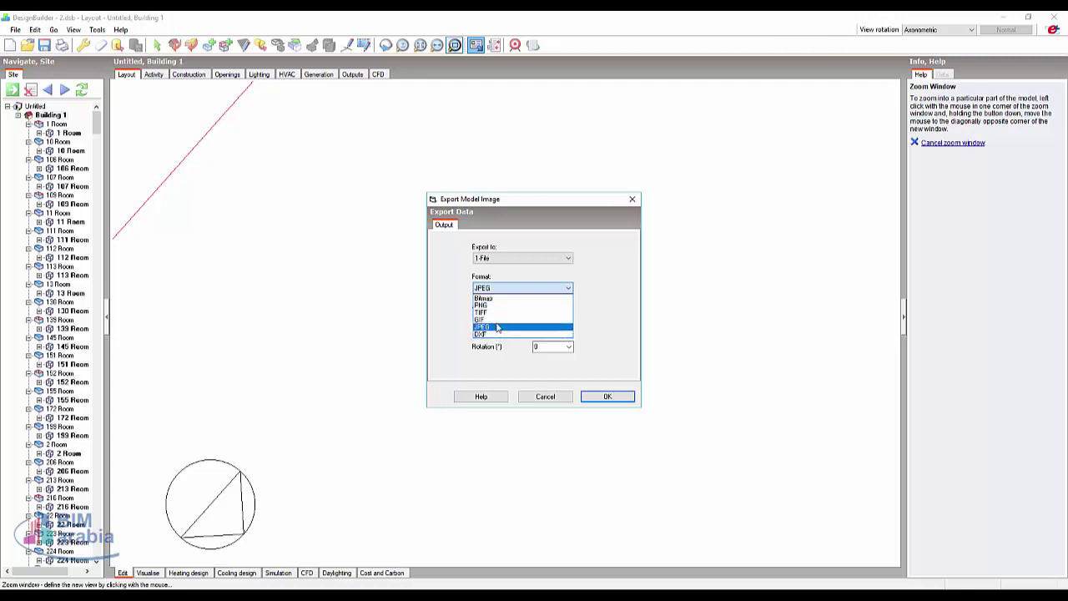
left_click(496, 313)
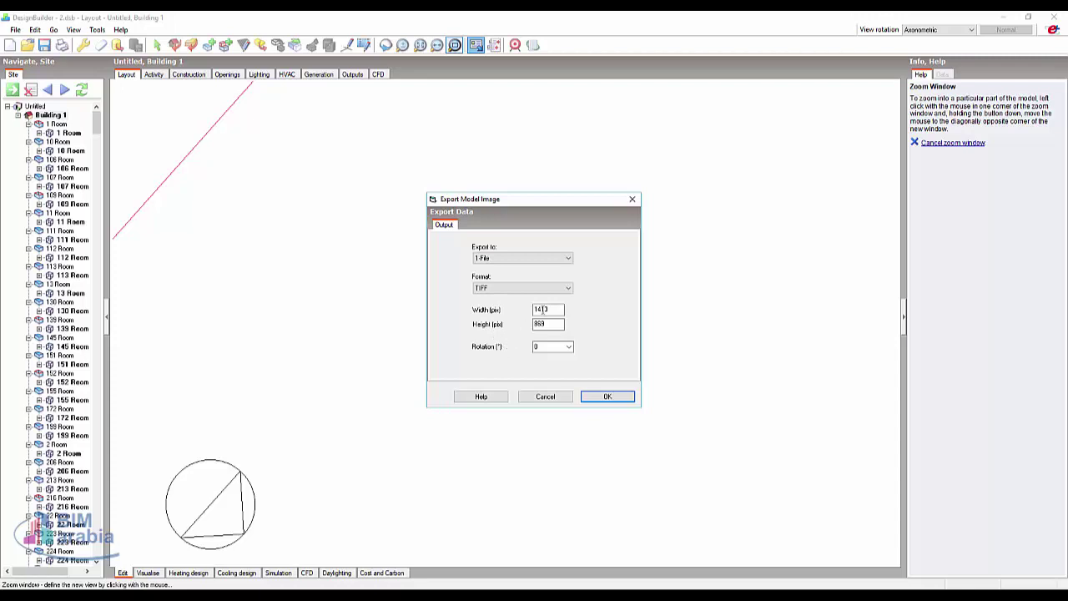
double_click(550, 324)
left_click(571, 342)
Step: Change the image export format to DXF with the 1-Whole model with details option
left_click(507, 288)
left_click(499, 334)
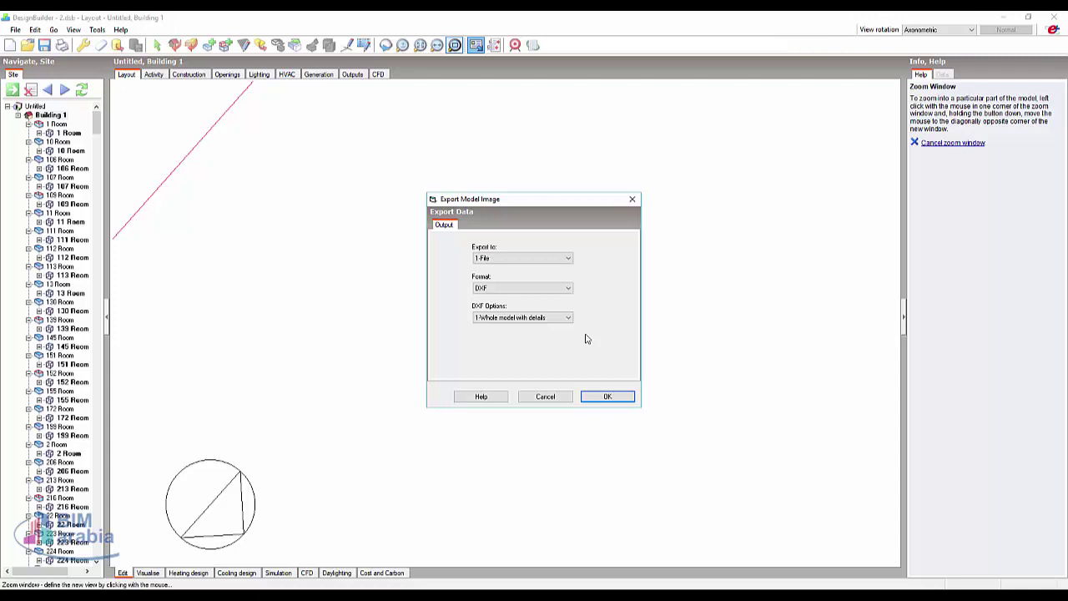
left_click(556, 318)
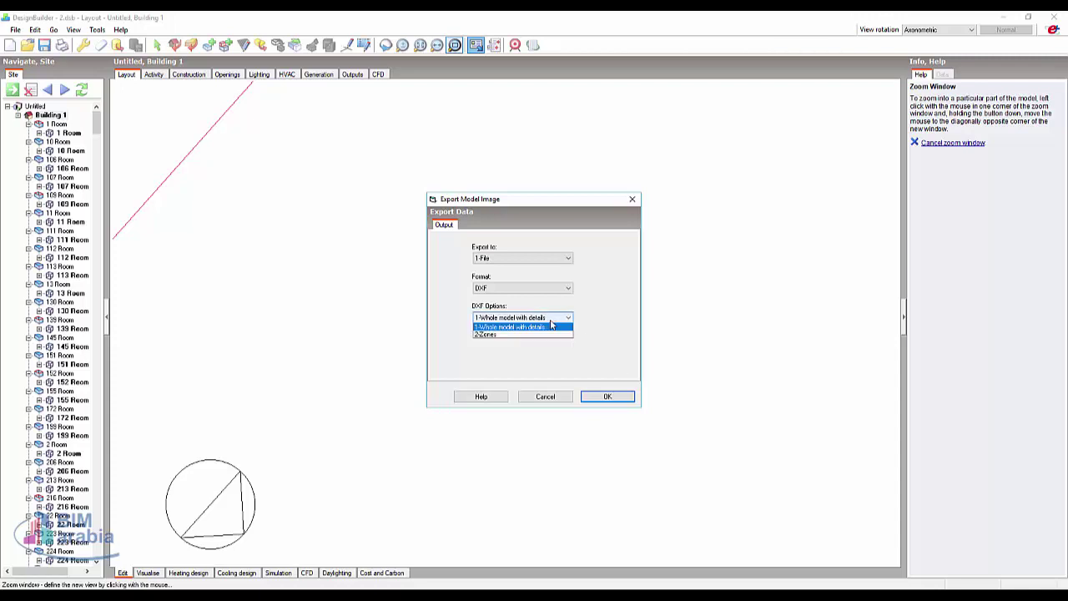
left_click(550, 326)
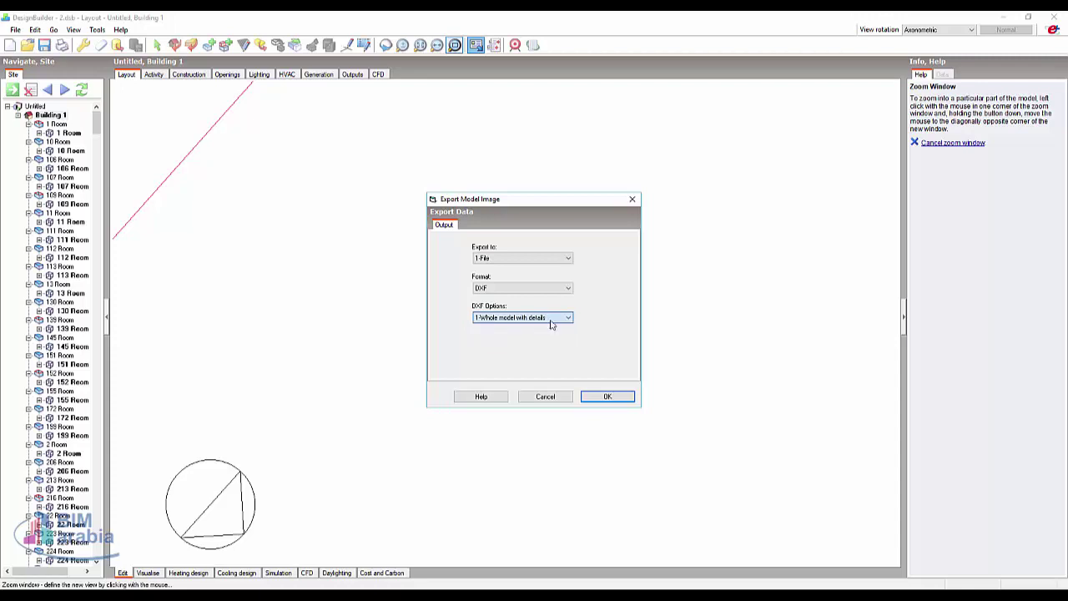
Step: Set the export destination to 2-Printer, switch it to 3-Clipboard, and check the available clipboard formats
left_click(511, 258)
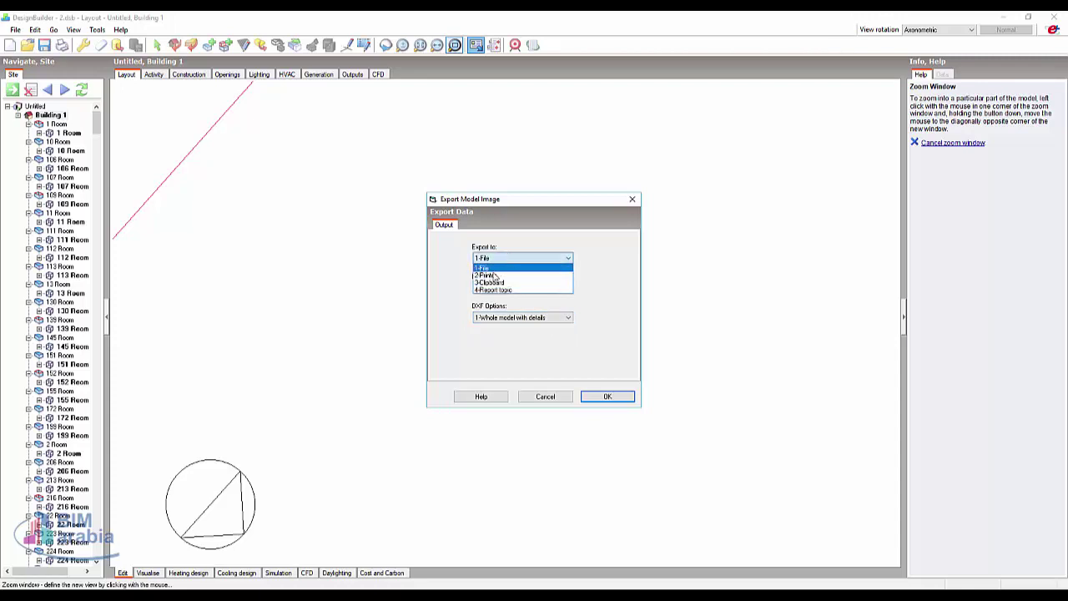
left_click(492, 271)
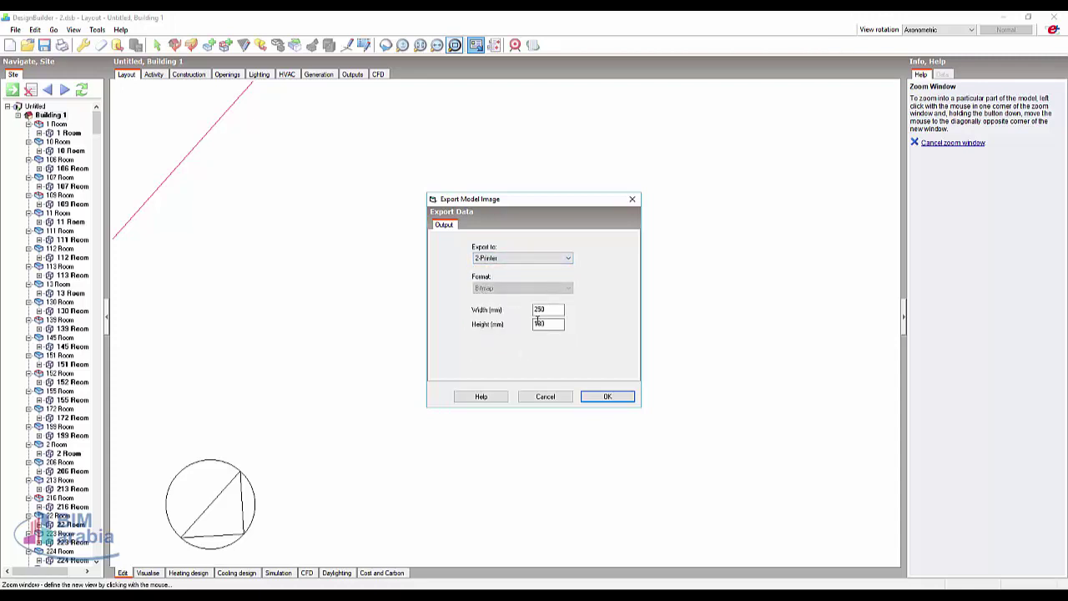
left_click(525, 257)
left_click(495, 286)
key("Down")
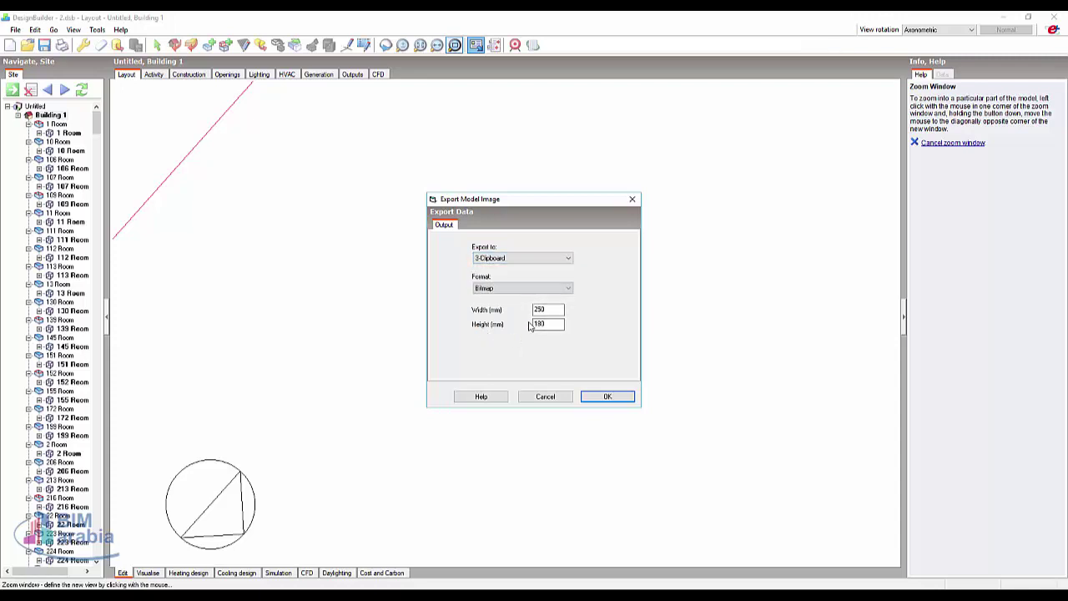
left_click(512, 288)
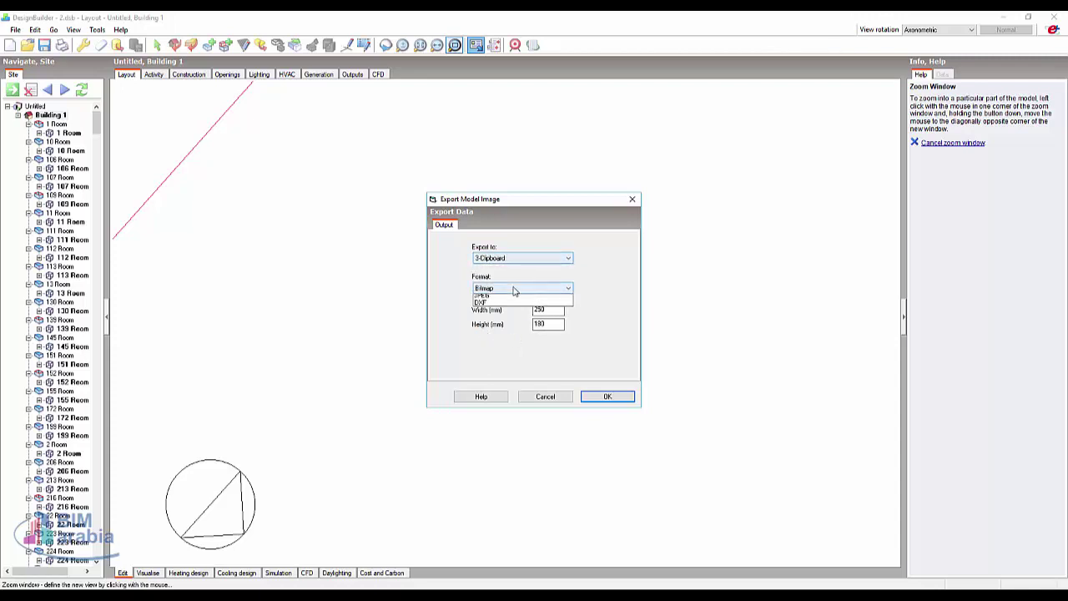
left_click(519, 260)
Step: Export the model image as a bitmap to 4-Report topic, checking the report caption and notes before confirming
left_click(519, 258)
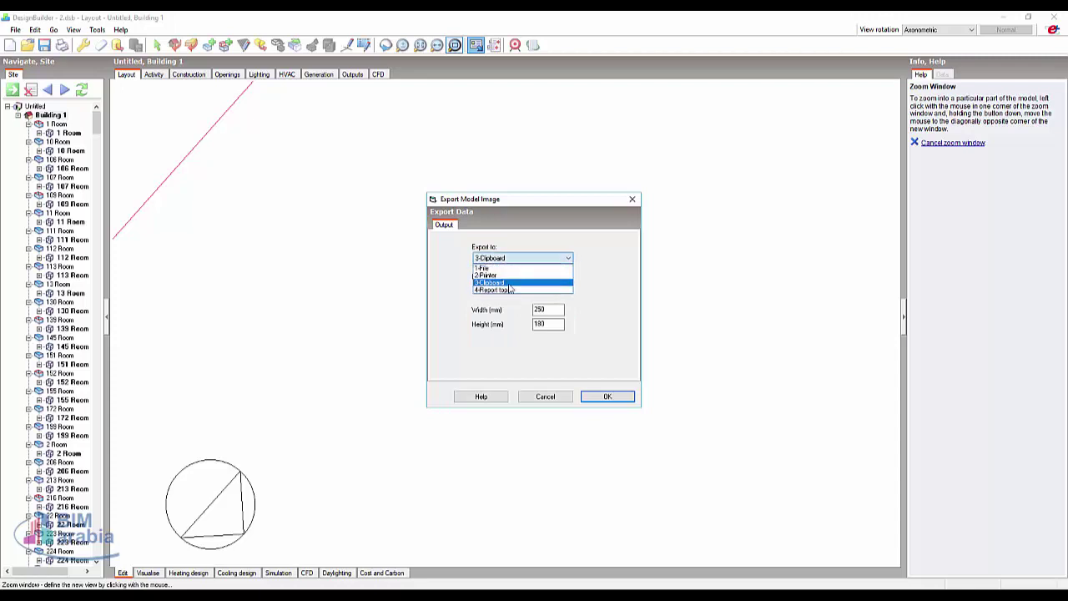
left_click(511, 291)
left_click(470, 226)
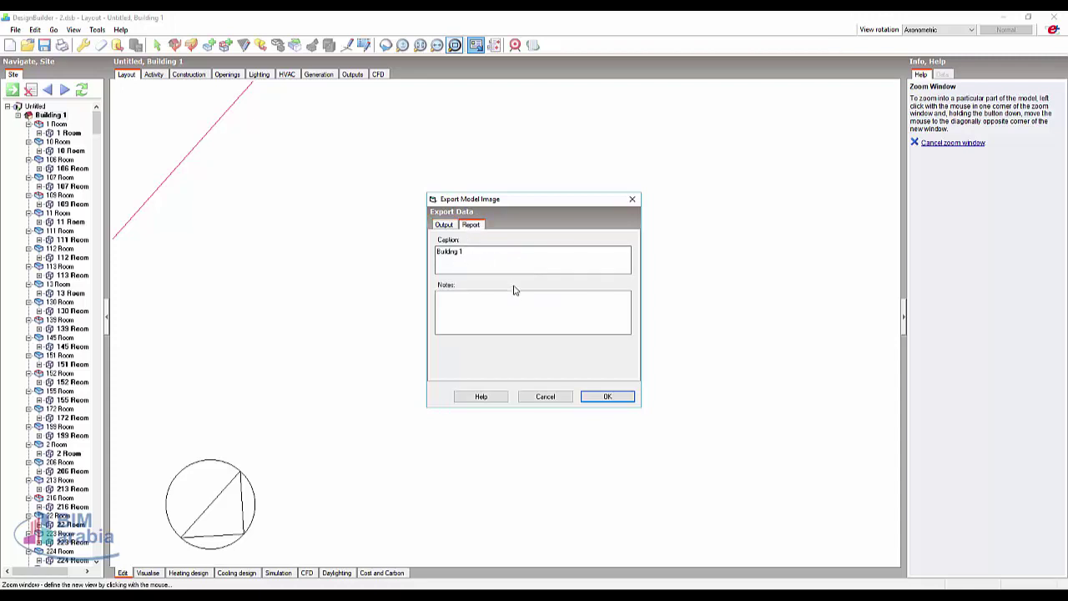
left_click(443, 226)
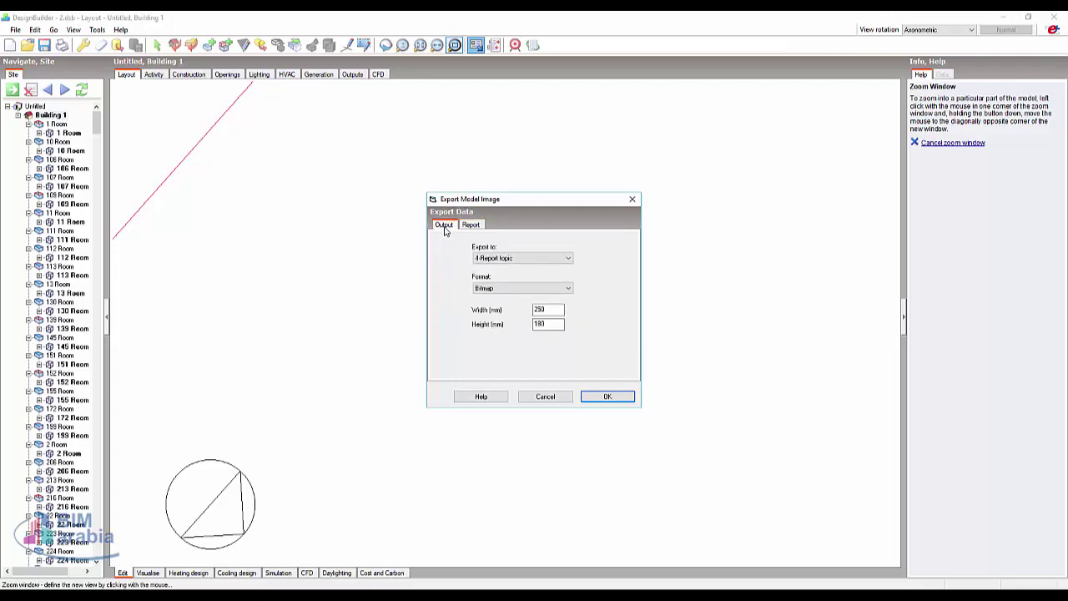
left_click(607, 397)
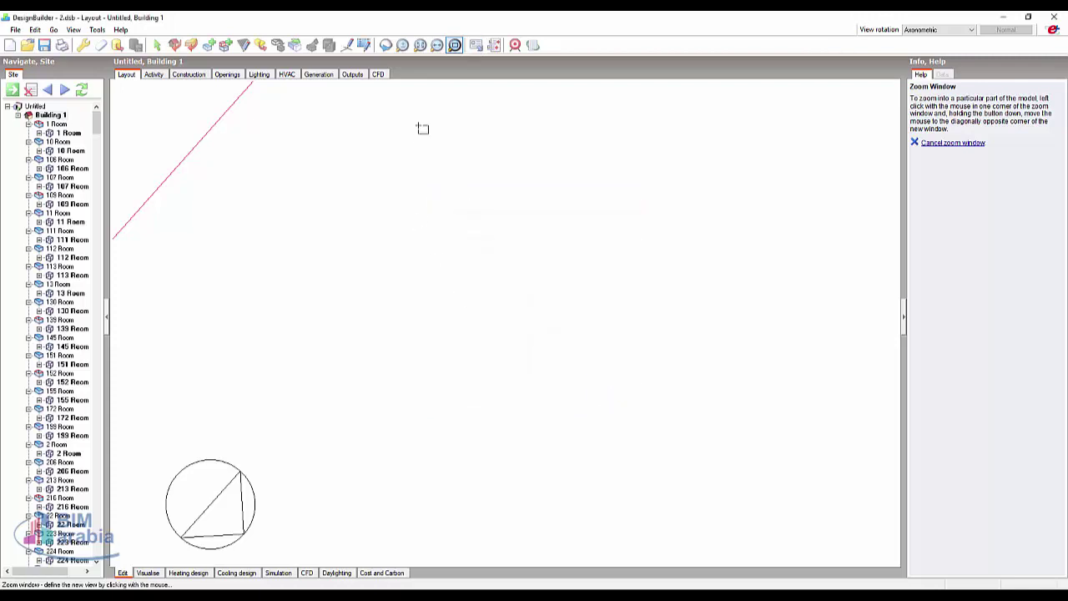
Step: Open the report compilation, set the page layout to 1-Portrait, and cancel without compiling
left_click(493, 45)
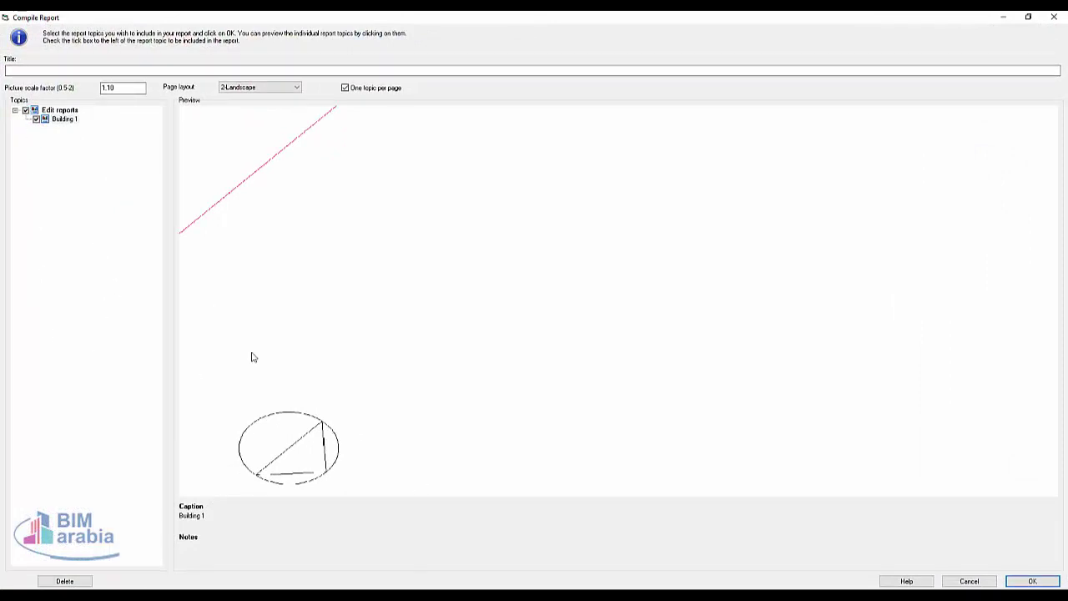
left_click(37, 70)
left_click(269, 87)
left_click(270, 97)
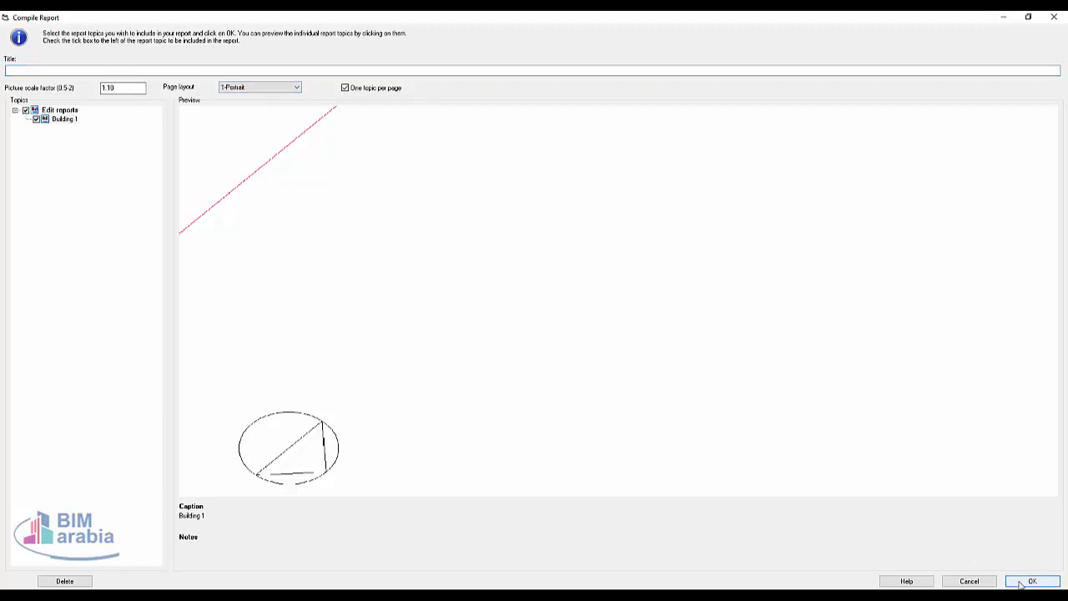
left_click(961, 581)
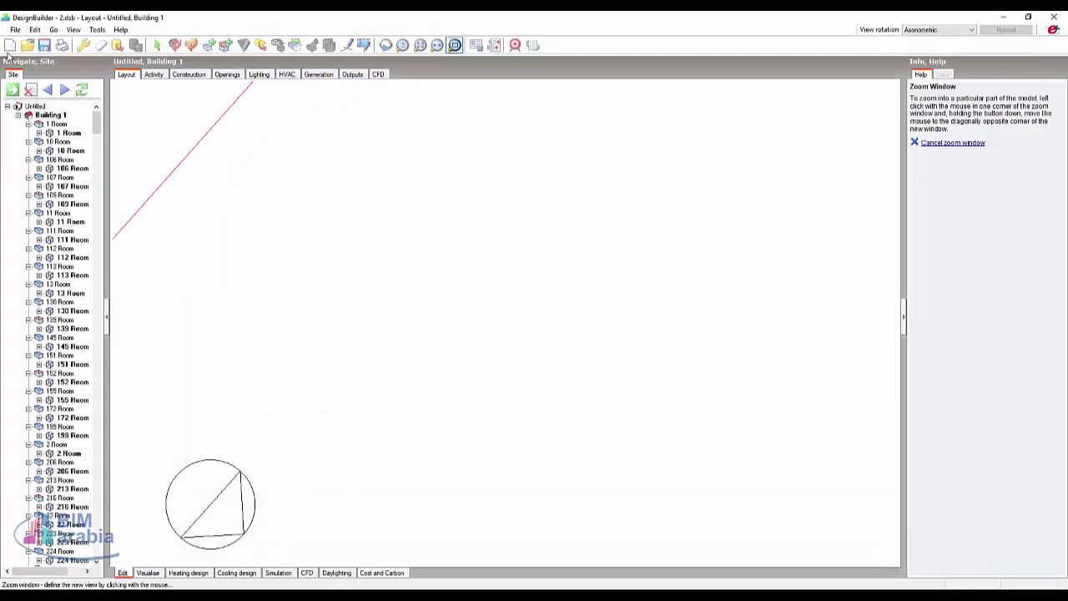
Step: Start an EnergyPlus simulation input file export and toggle the sub-hourly and hourly reporting intervals
left_click(13, 31)
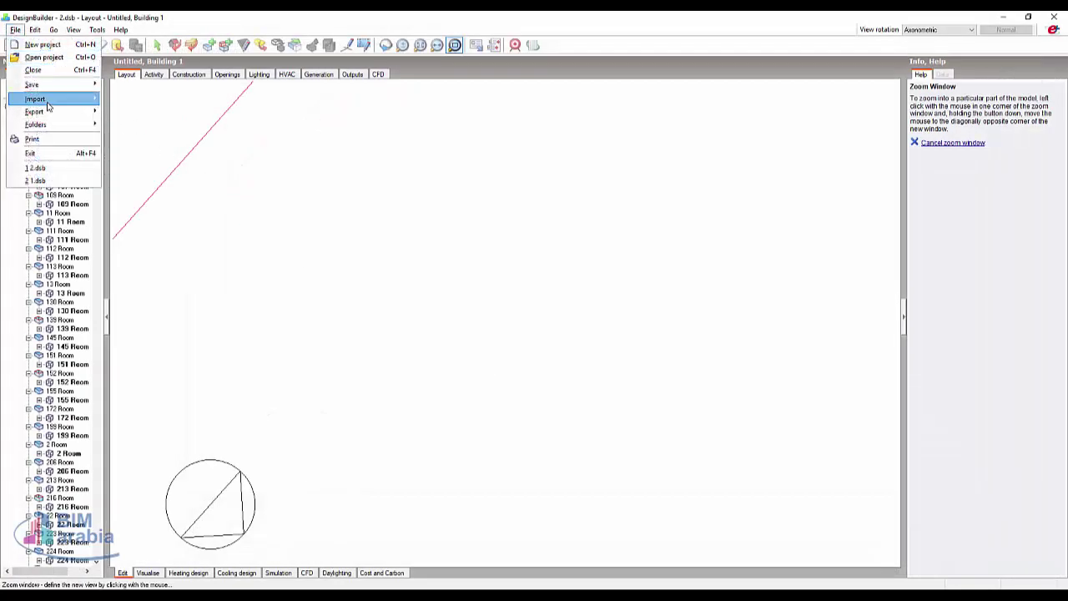
mouse_move(54, 119)
mouse_move(178, 115)
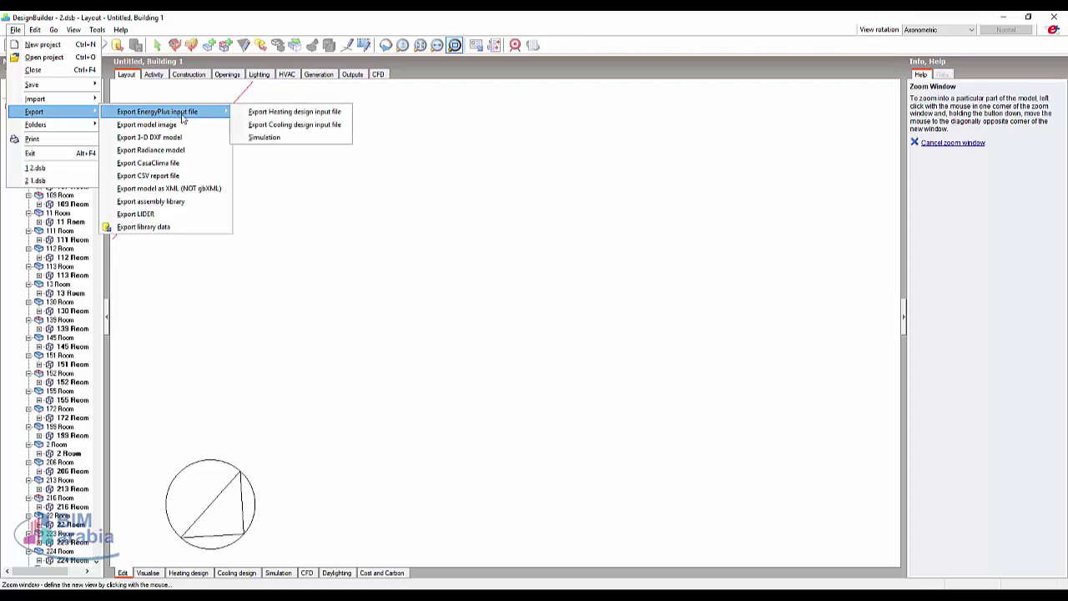
left_click(302, 139)
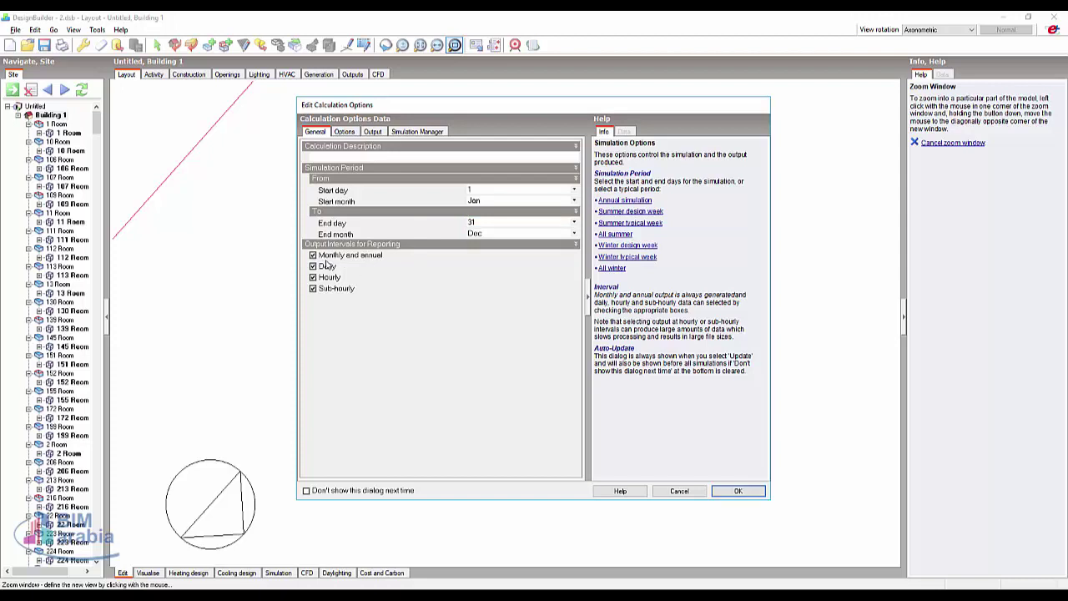
left_click(312, 287)
left_click(312, 288)
left_click(313, 276)
Step: Review the calculation options, start generating the EnergyPlus IDF data for Building 1, and cancel the generation
left_click(344, 131)
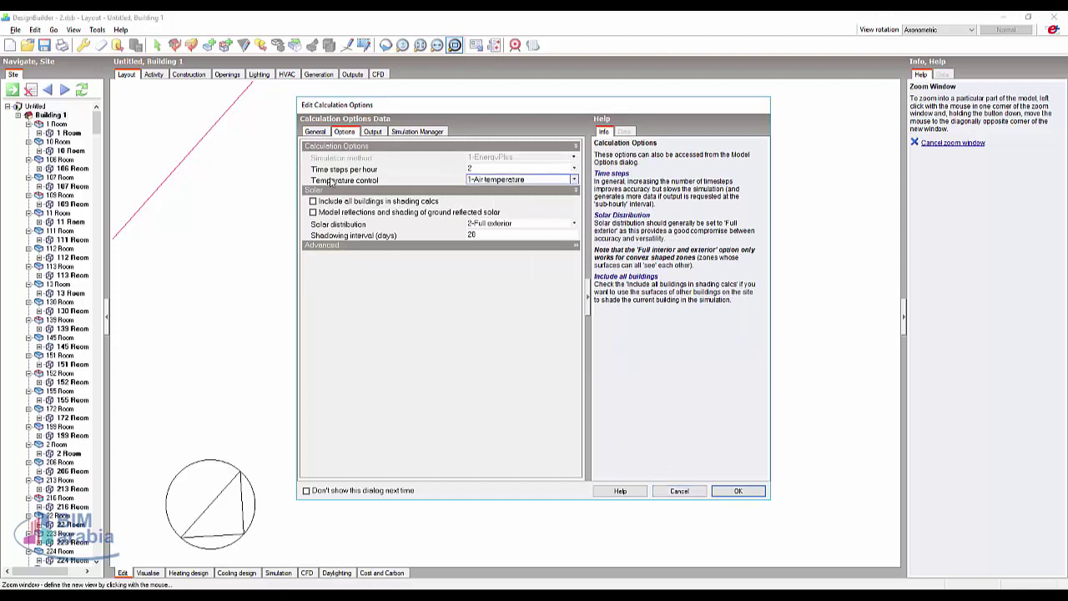
left_click(735, 491)
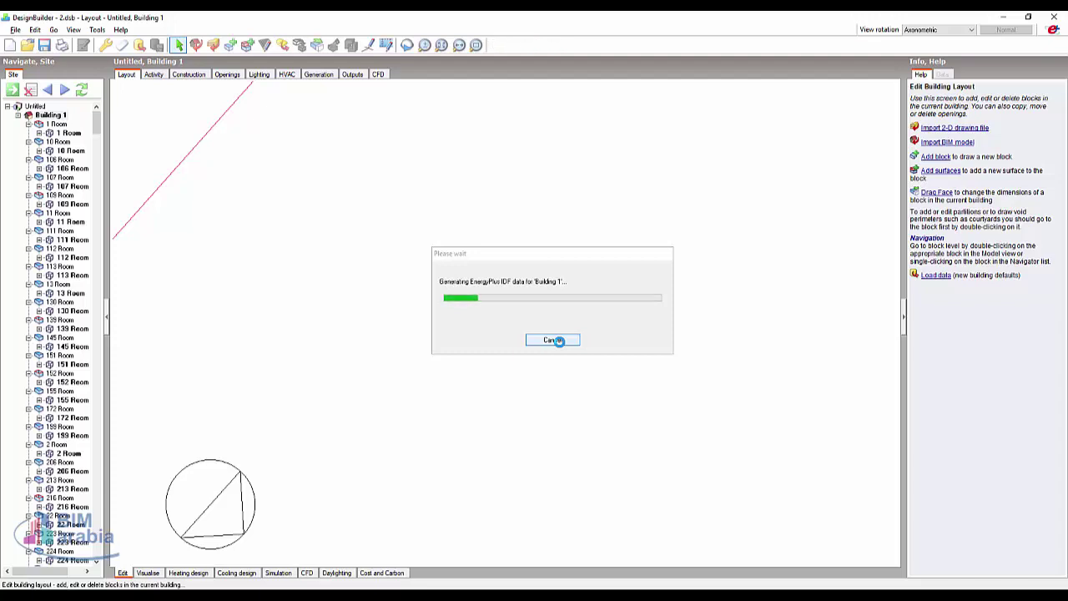
left_click(556, 341)
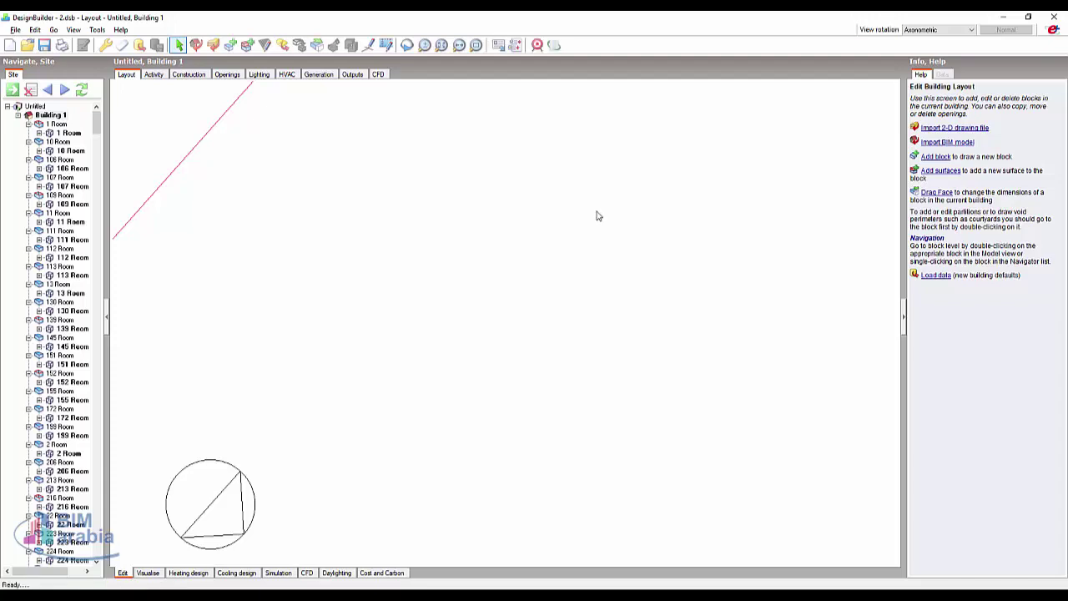
Step: Examine the destination choices for exporting the model image and close the dialog without exporting
left_click(15, 29)
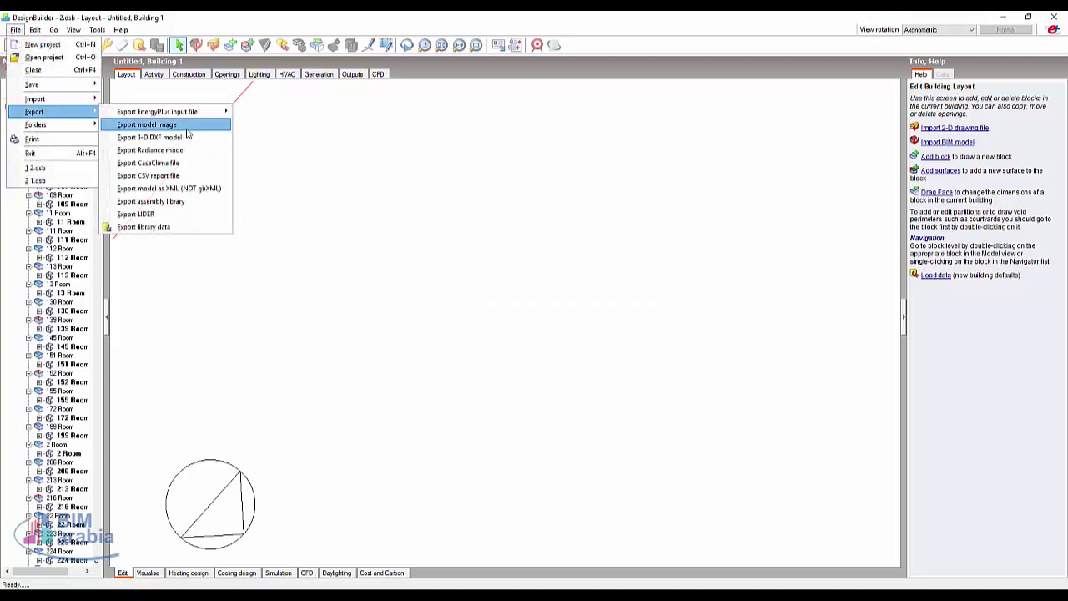
left_click(187, 130)
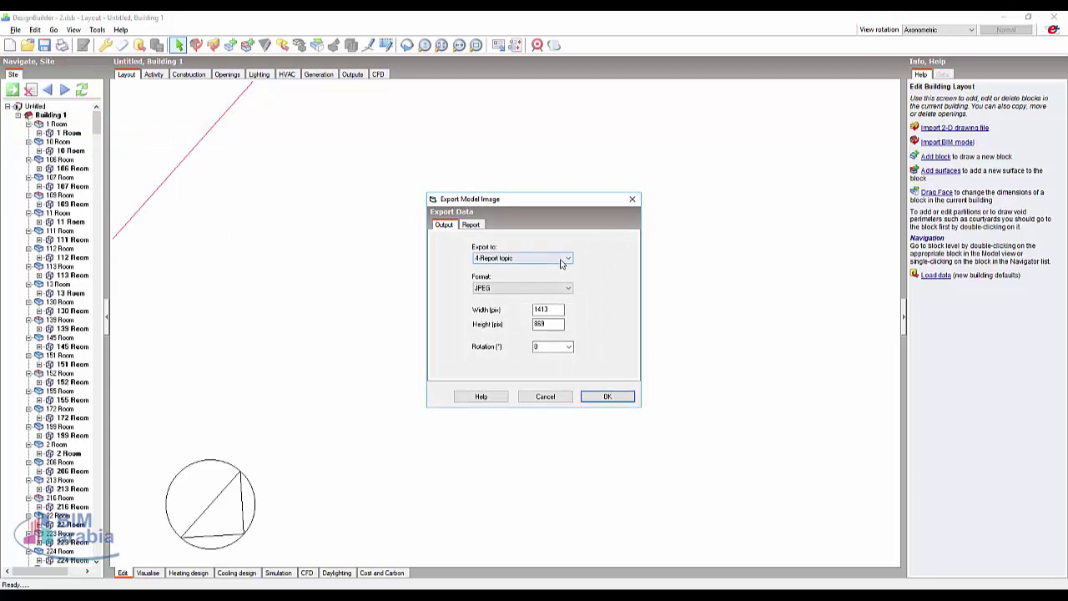
left_click(566, 258)
left_click(612, 231)
left_click(632, 198)
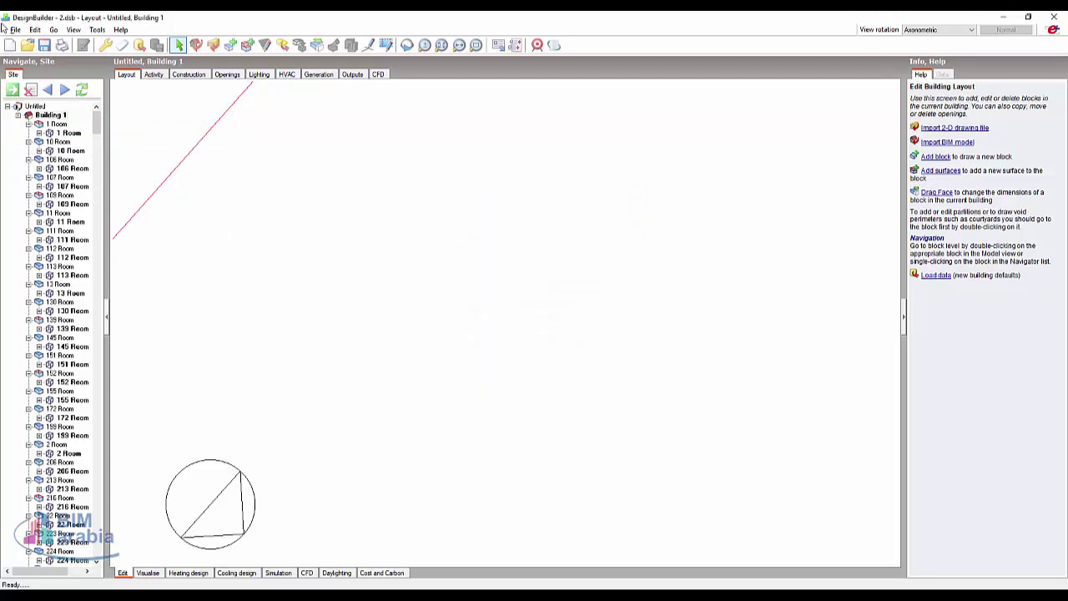
Step: Examine the 3-D DXF model export options and close the dialog without exporting
left_click(15, 29)
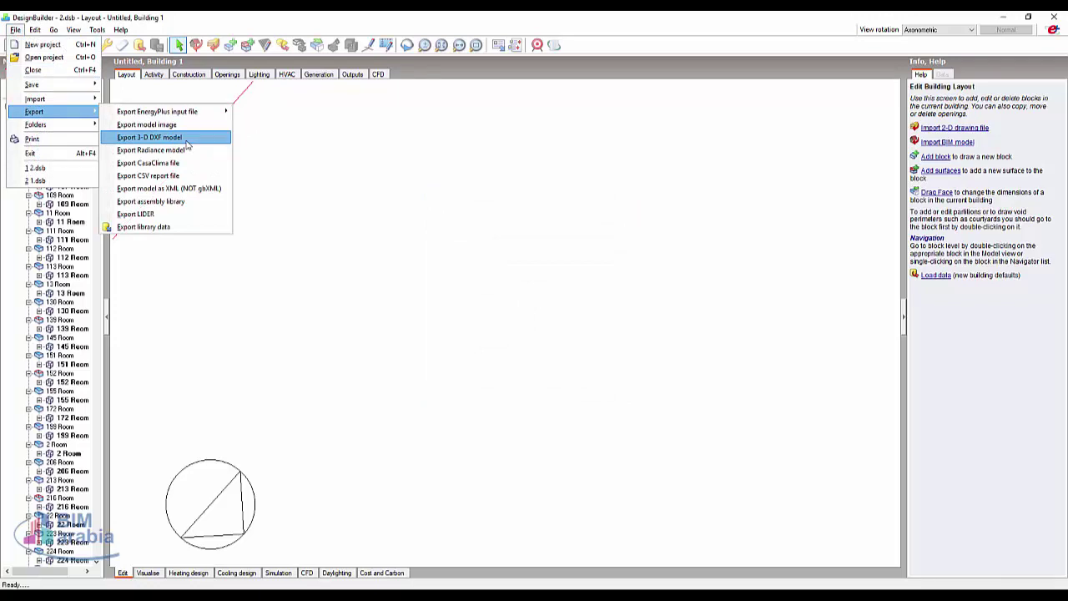
left_click(187, 139)
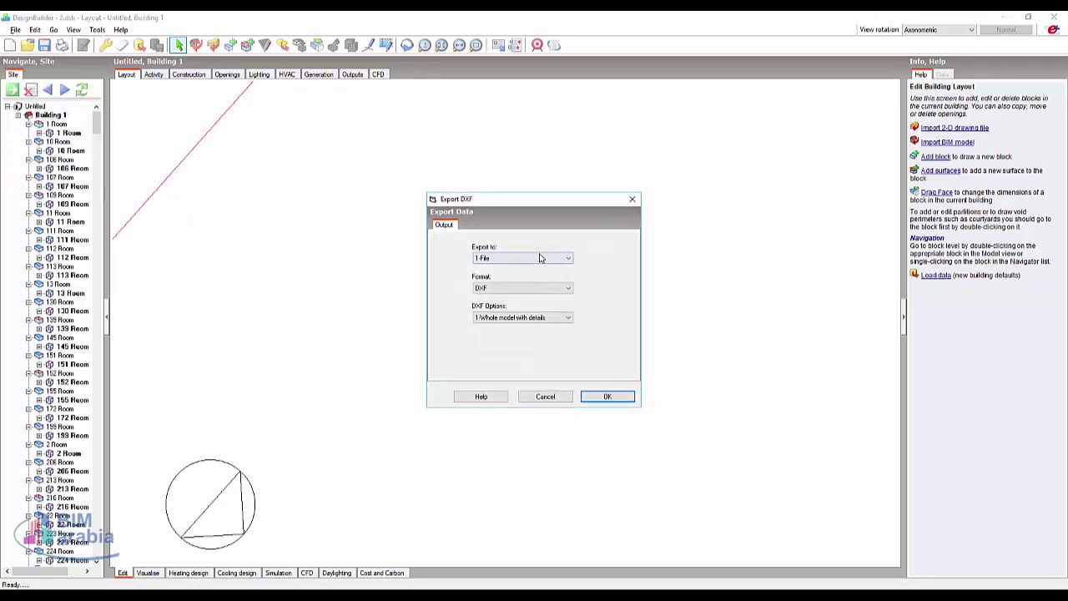
left_click(631, 199)
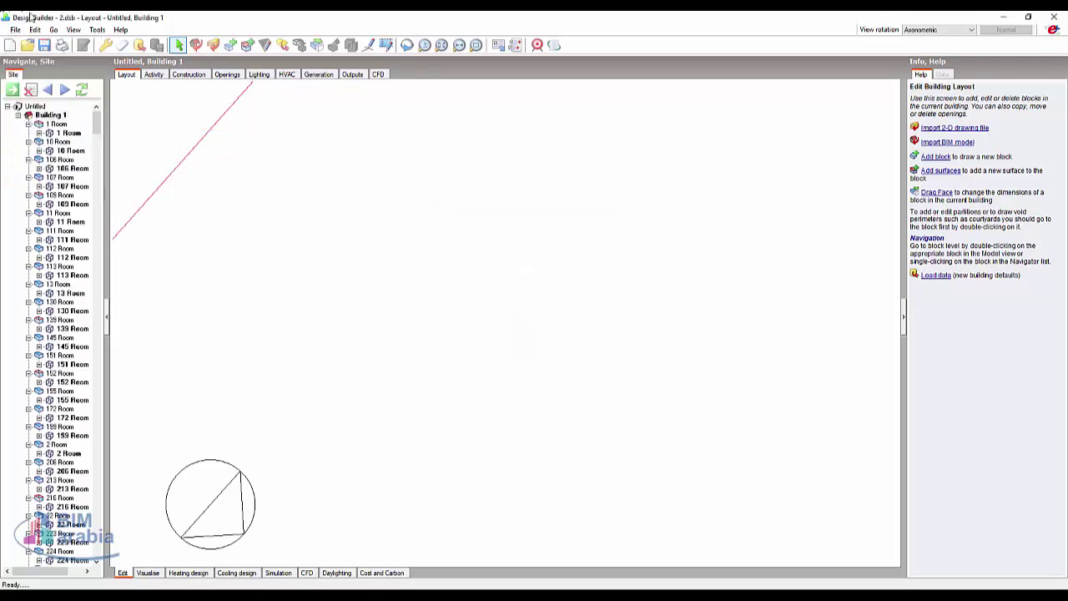
Step: Examine the file settings for exporting the assembly library and cancel the save
left_click(15, 29)
mouse_move(86, 111)
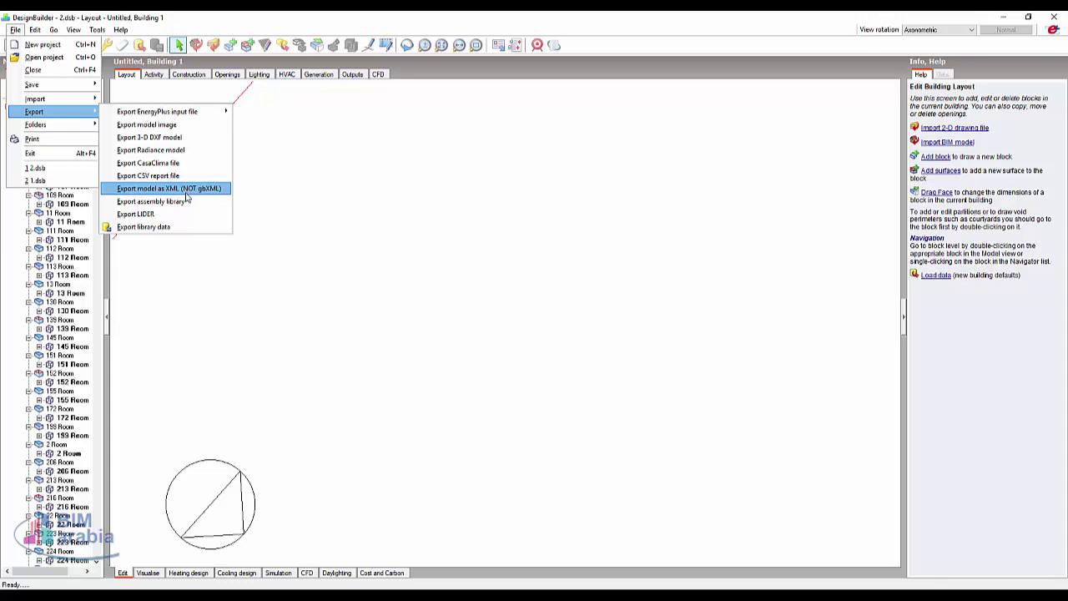
left_click(183, 205)
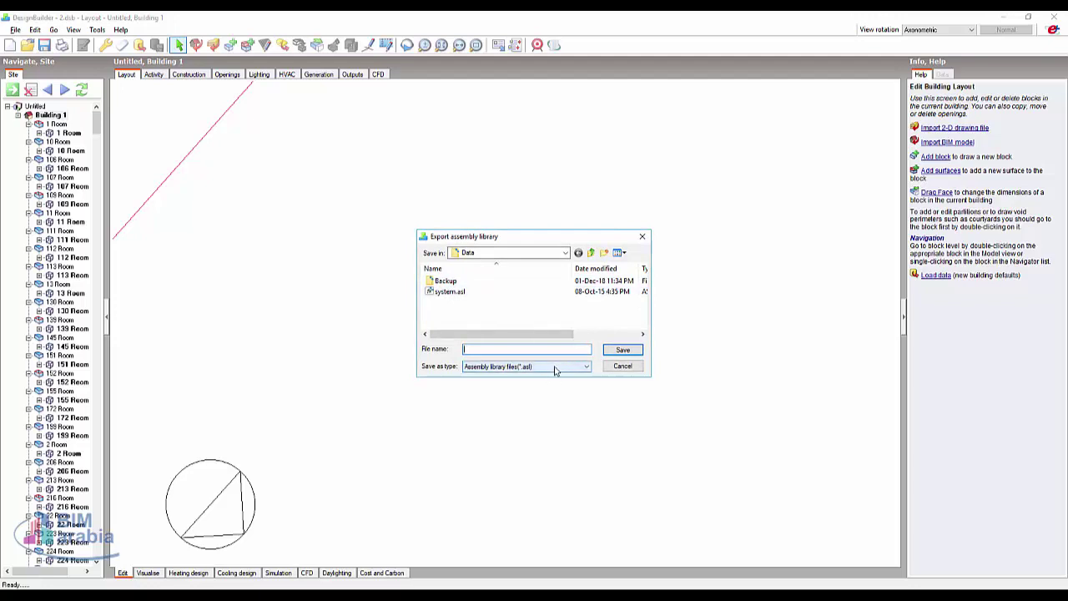
left_click(624, 367)
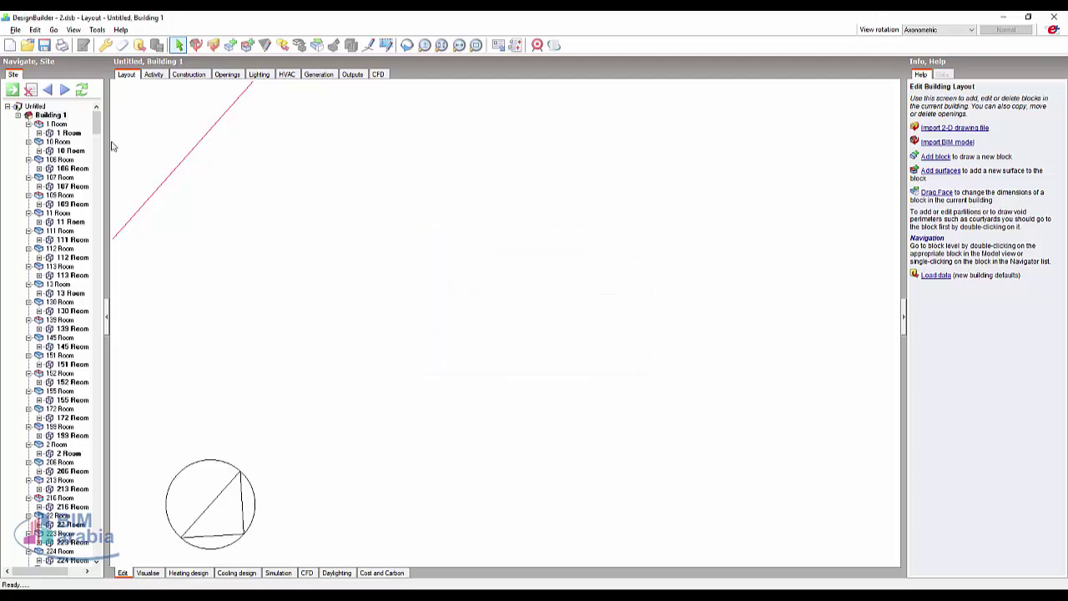
Step: Start a library data export, exclude the Partitions constructions while keeping Roofs included, and confirm the selection
left_click(15, 30)
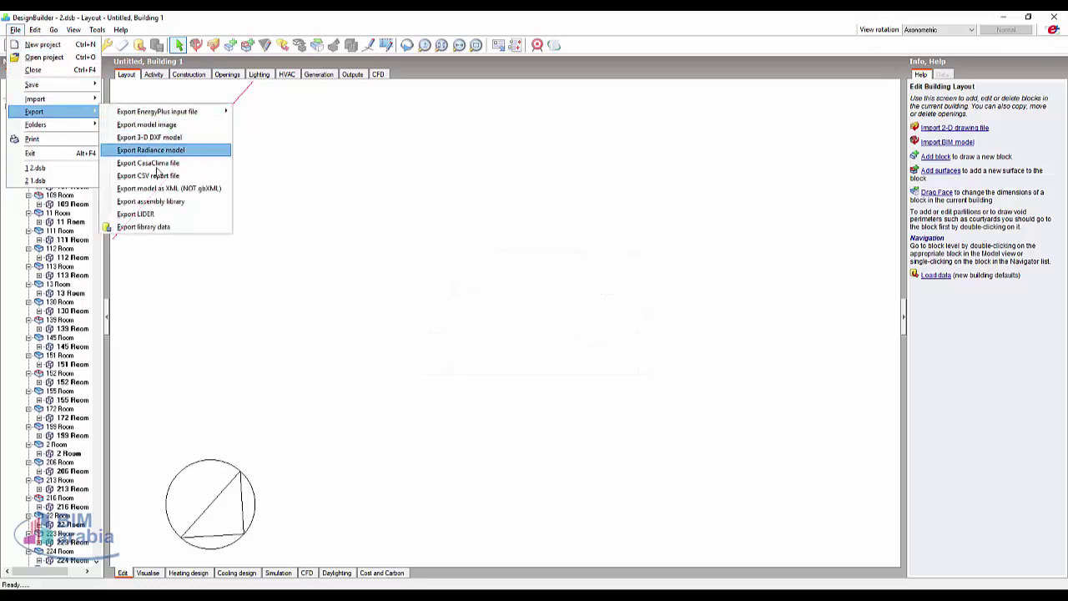
left_click(178, 226)
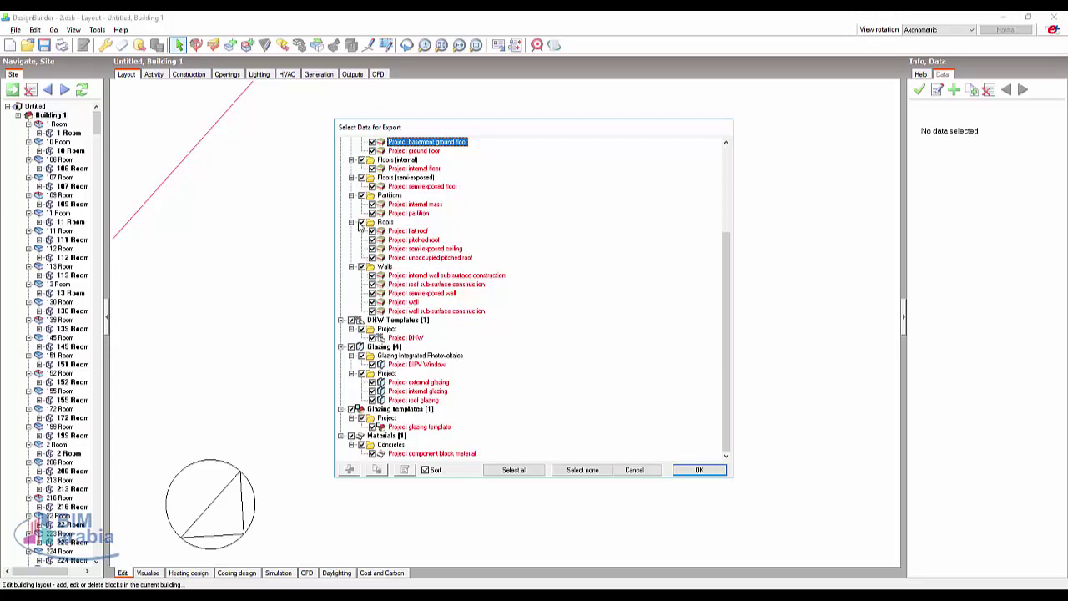
left_click(361, 223)
left_click(362, 195)
left_click(361, 222)
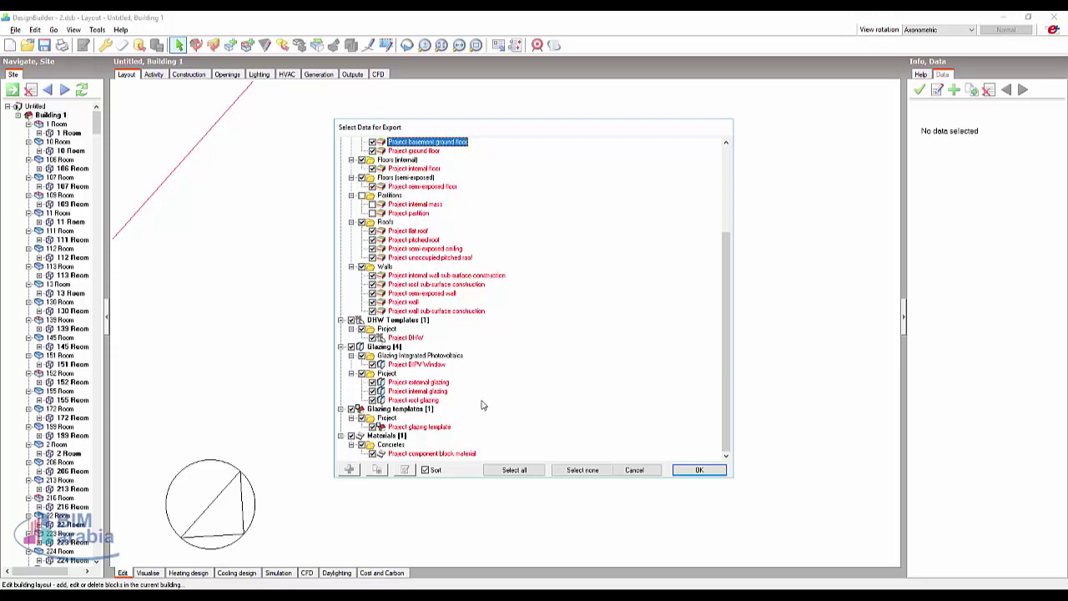
left_click(699, 469)
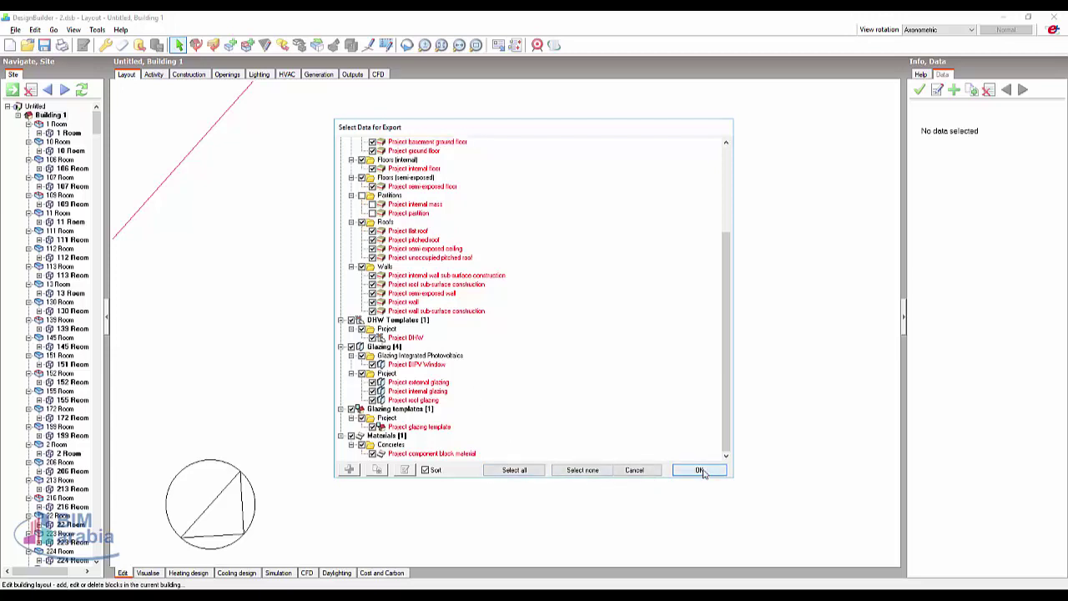